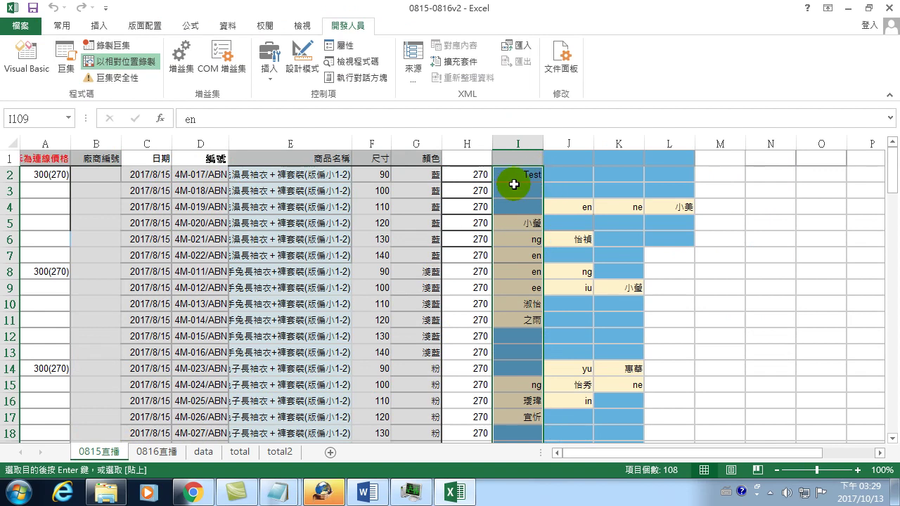
# Inspect buyer cells I2:I9 on 0815直播, noting blanks like I3 and I4, then show the data sheet.
pyautogui.click(527, 175)
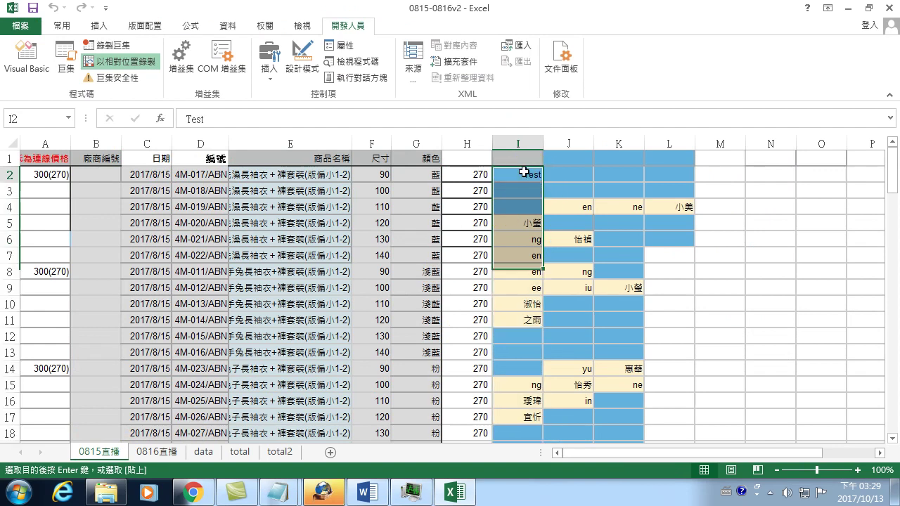
pyautogui.click(514, 212)
pyautogui.click(517, 175)
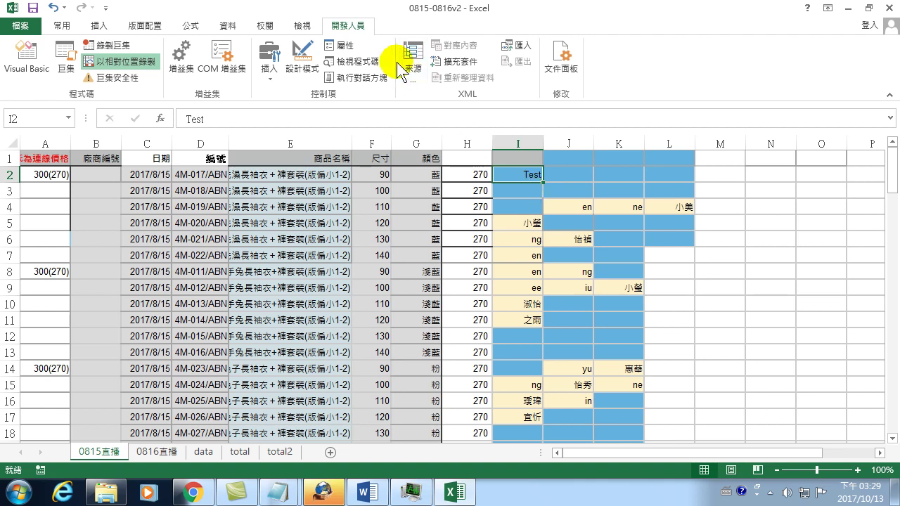
pyautogui.moveTo(518, 176); pyautogui.dragTo(524, 286)
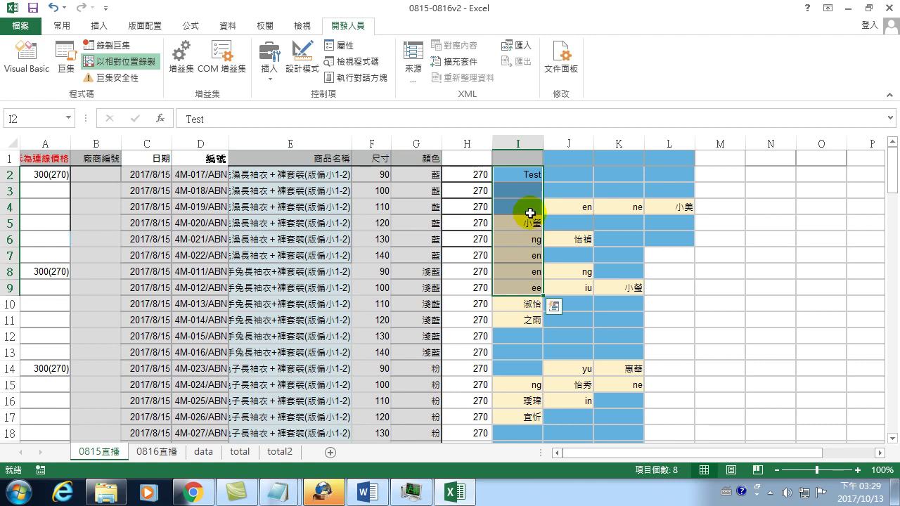
pyautogui.click(521, 190)
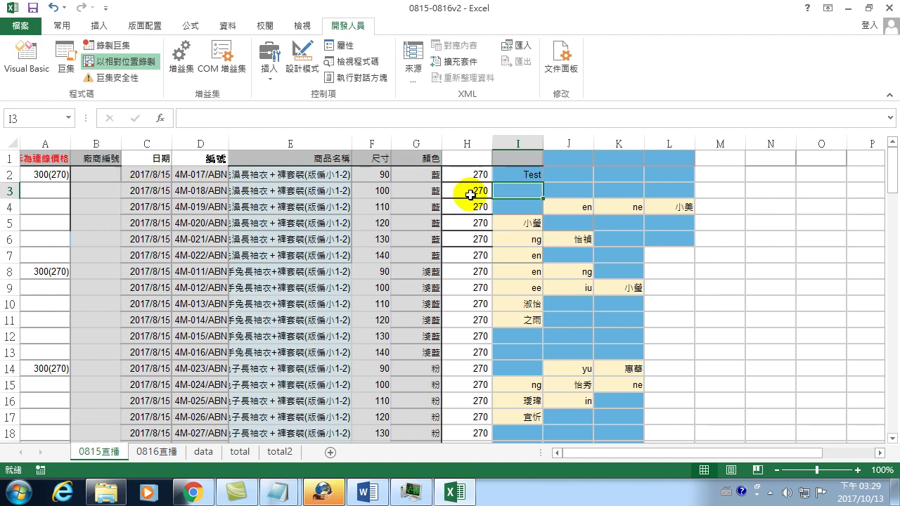
pyautogui.click(516, 191)
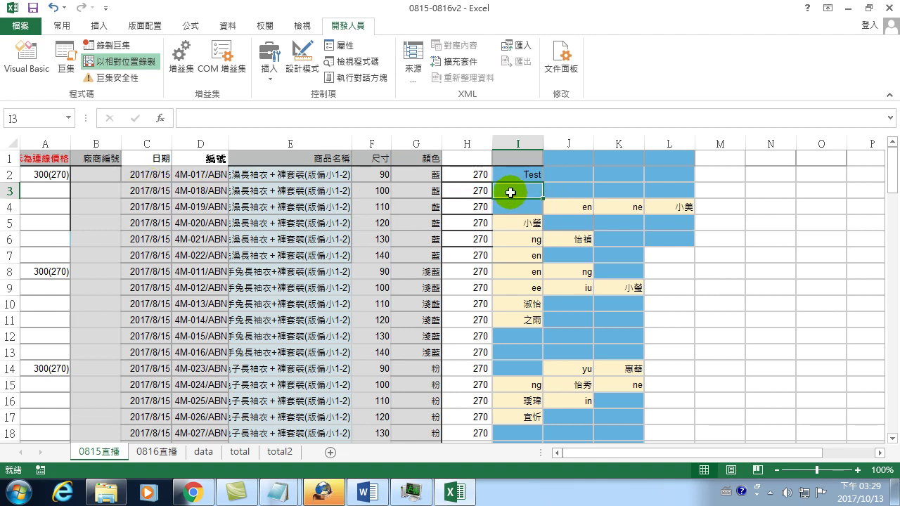
pyautogui.click(201, 452)
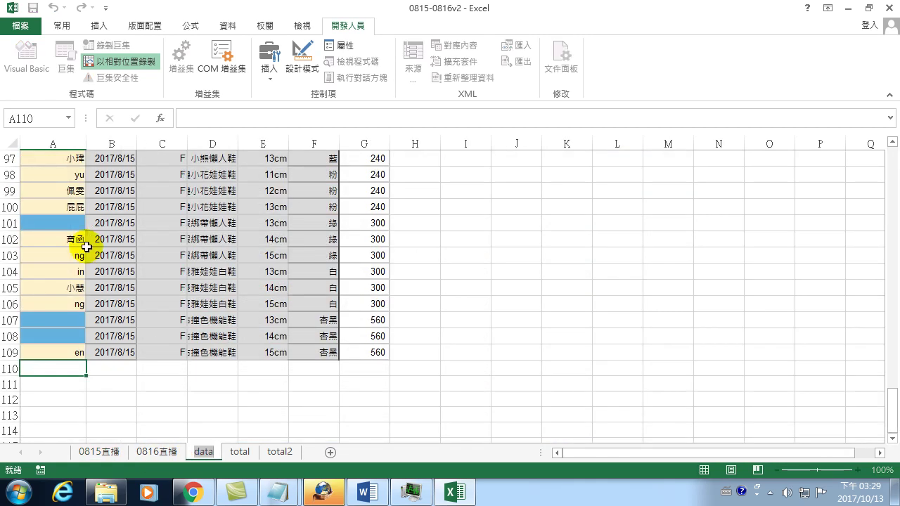
# Scroll the data sheet to the top, review the blank-buyer rows from A3, then return to 0815直播.
pyautogui.scroll(12, 91, 242)
pyautogui.scroll(9, 90, 238)
pyautogui.scroll(10, 82, 229)
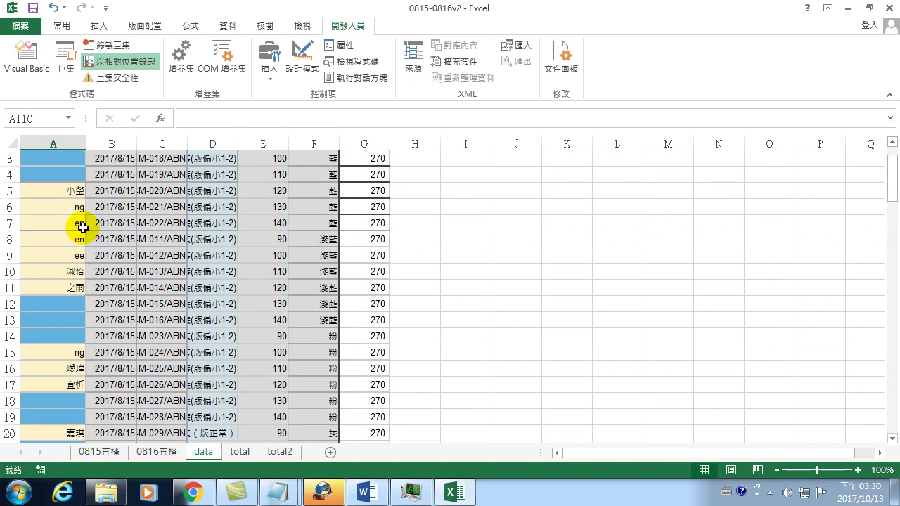
pyautogui.scroll(1, 82, 227)
pyautogui.click(73, 192)
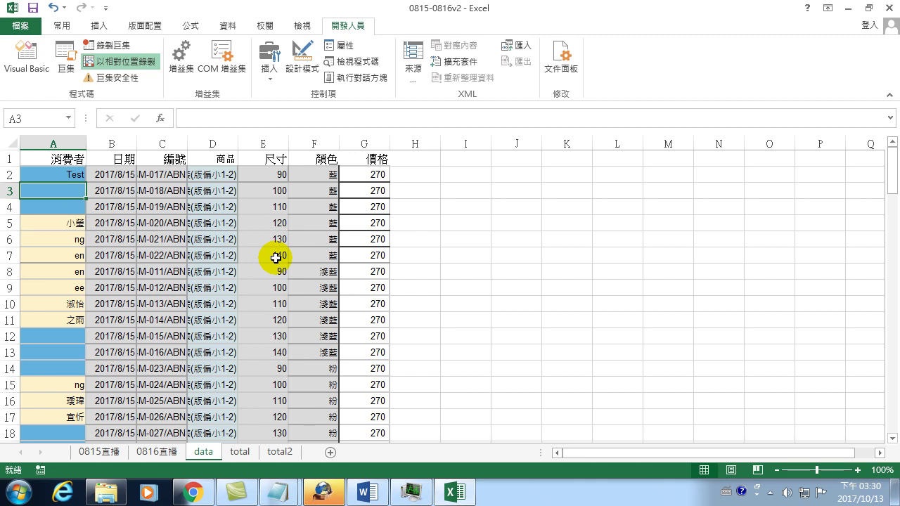
pyautogui.click(70, 197)
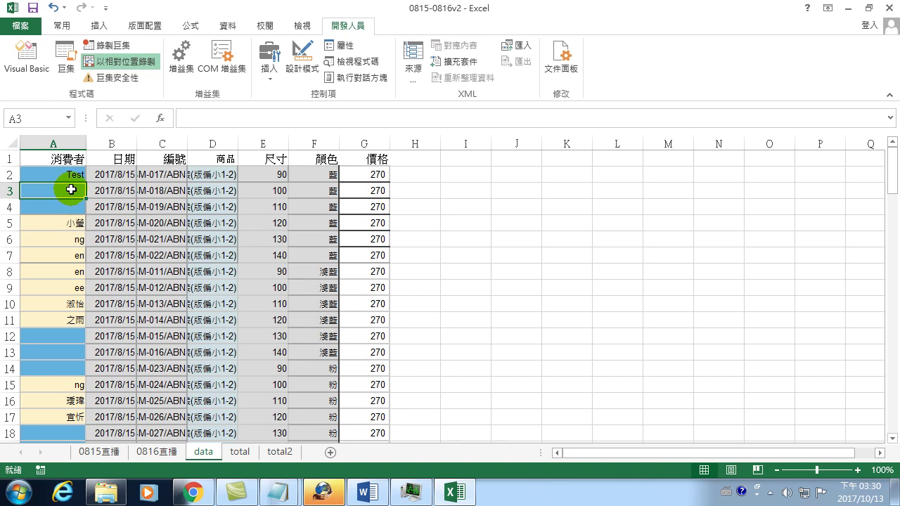
pyautogui.click(99, 452)
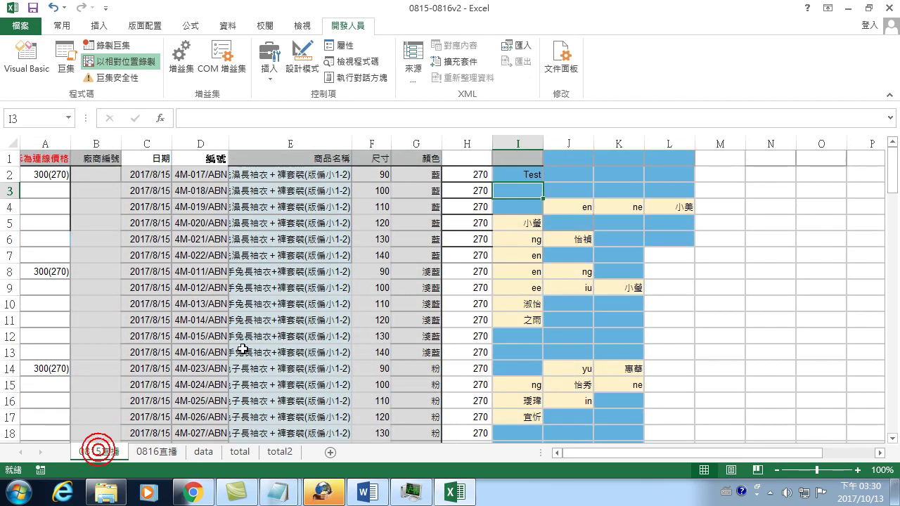
# Open sumlistI from the Macros list for editing in the VBA editor.
pyautogui.click(68, 64)
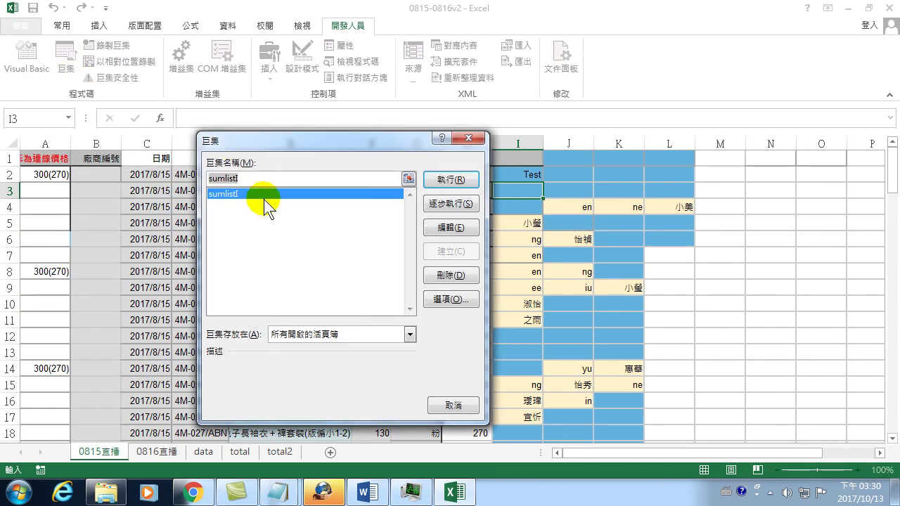
pyautogui.click(445, 227)
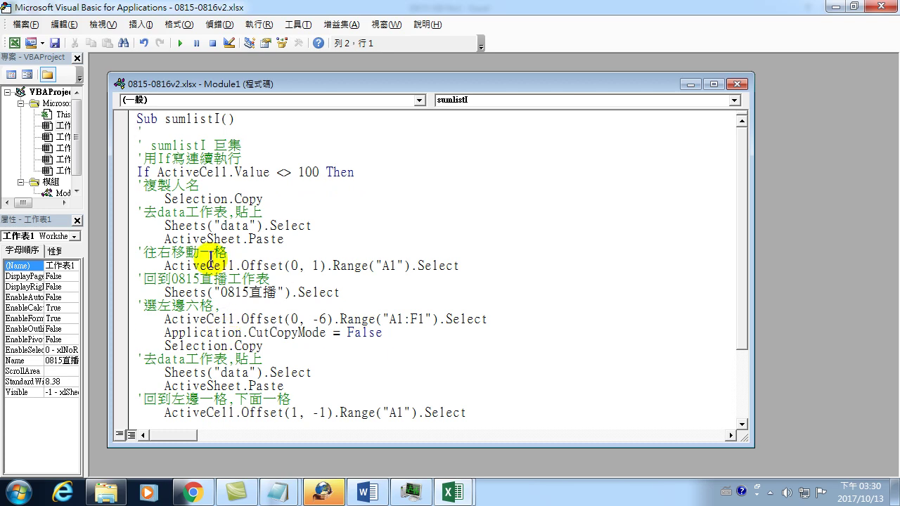
pyautogui.click(162, 139)
pyautogui.click(162, 133)
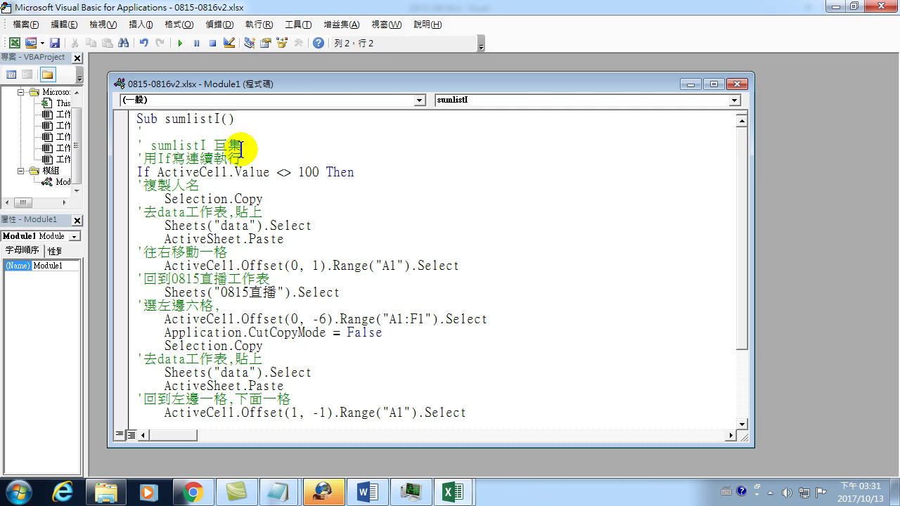
pyautogui.moveTo(164, 414); pyautogui.dragTo(467, 413)
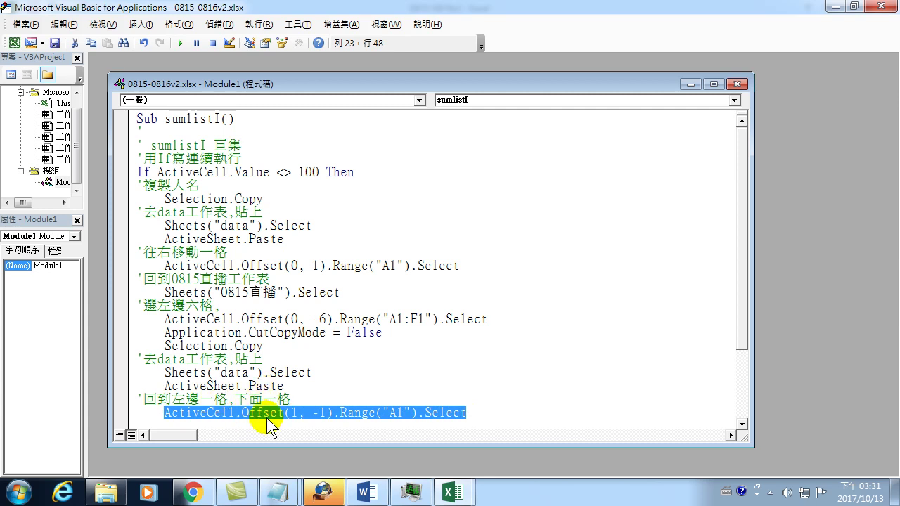
# Insert a line after line 2 and write the comment '空白,只做下移一格'.
pyautogui.click(171, 132)
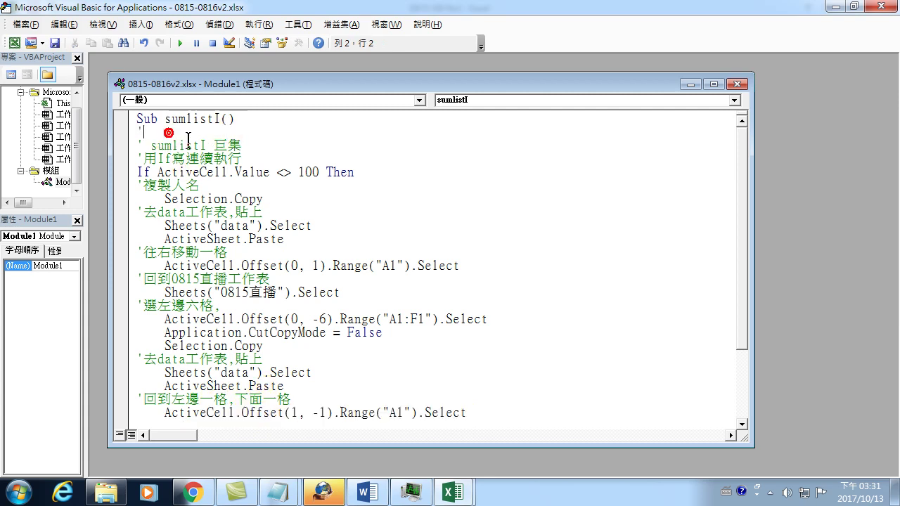
pyautogui.press('Return')
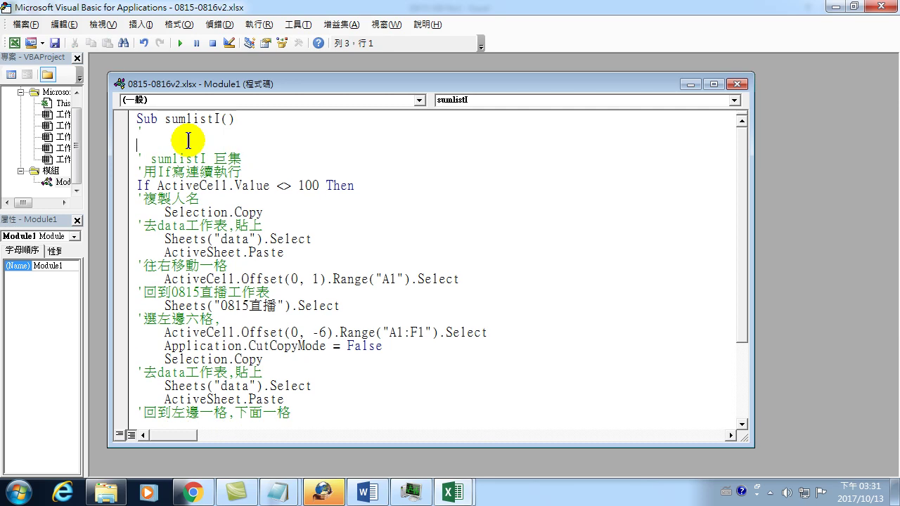
pyautogui.press('Right')
pyautogui.hotkey('ctrl', 'space')
pyautogui.write('jcm')
pyautogui.press('space')
pyautogui.write('ha')
pyautogui.press('space')
pyautogui.write(',rc')
pyautogui.press('space')
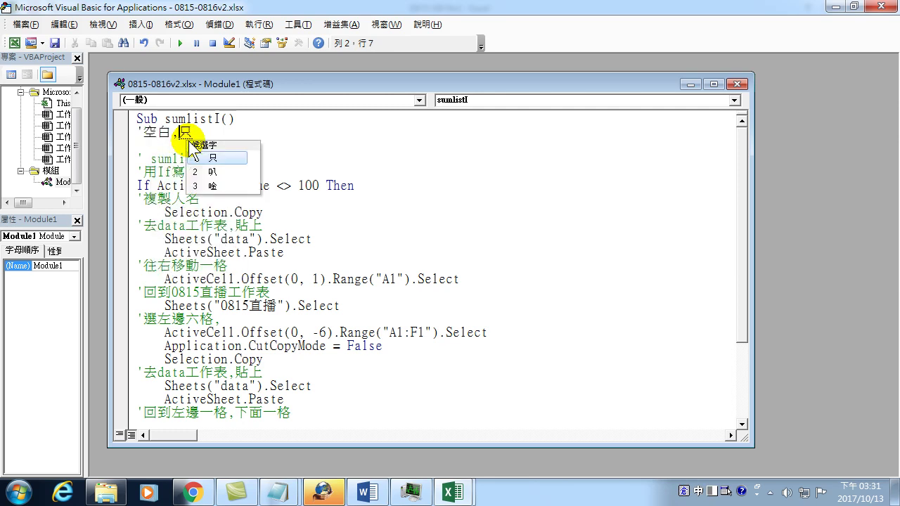
pyautogui.press('space')
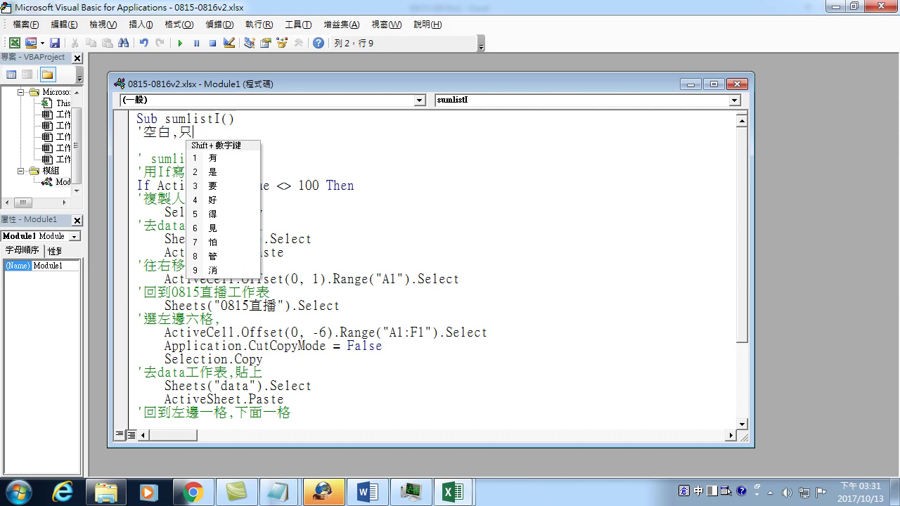
pyautogui.write('ojrk')
pyautogui.press('space')
pyautogui.write('my')
pyautogui.press('space')
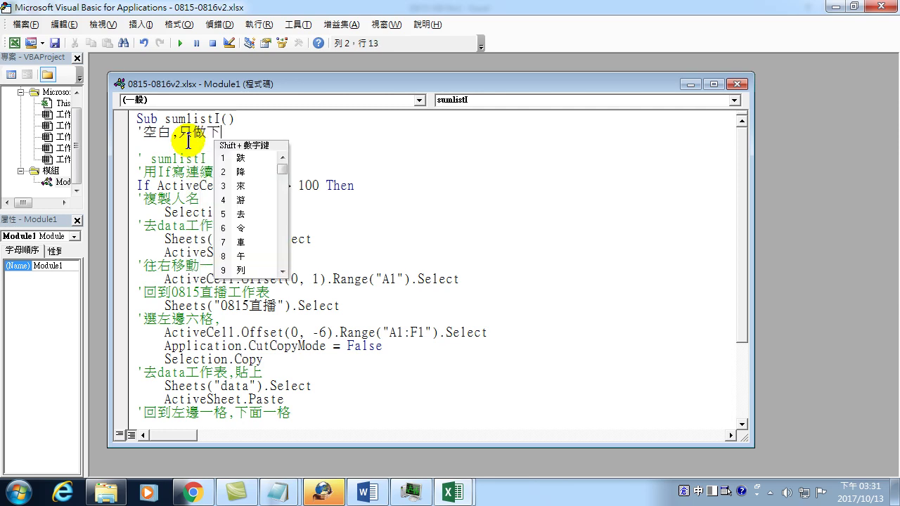
pyautogui.write('m')
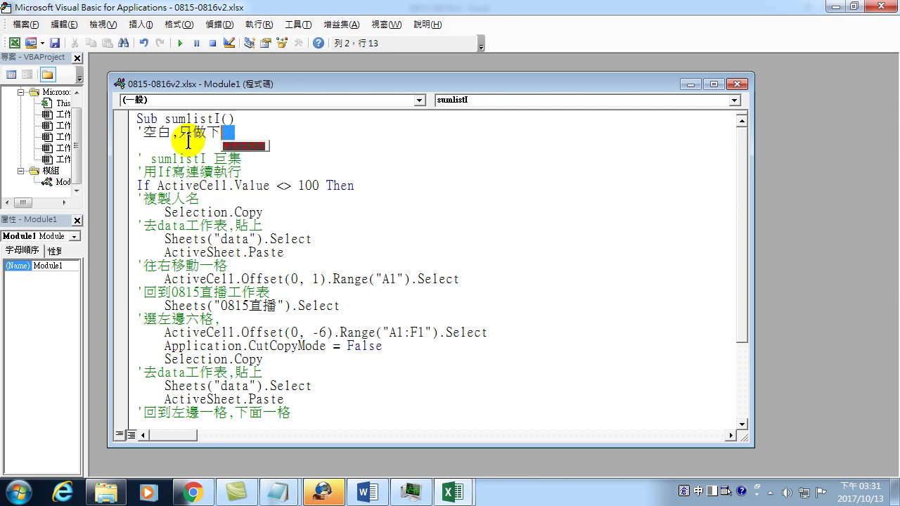
pyautogui.write('移一格')
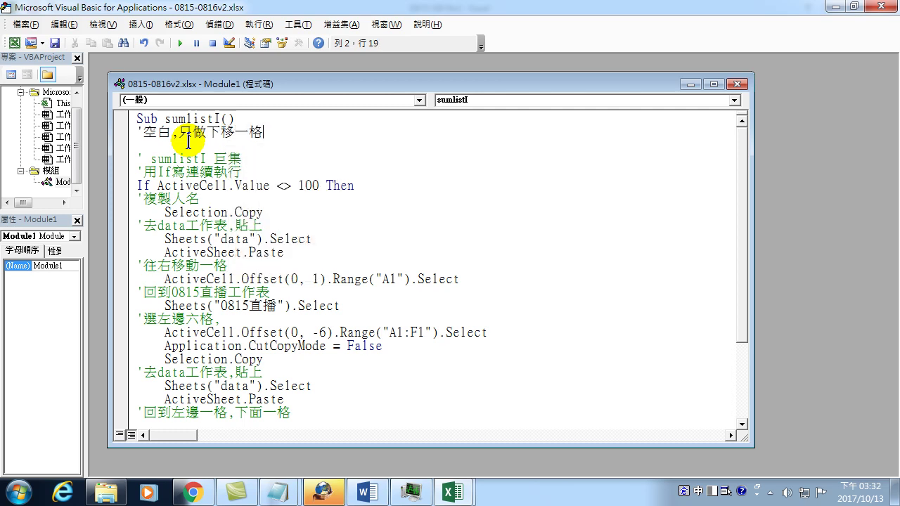
pyautogui.press('Down')
# Add the line If ActiveCell.Value = "" Then below the comment.
pyautogui.write('if activecell.value =')
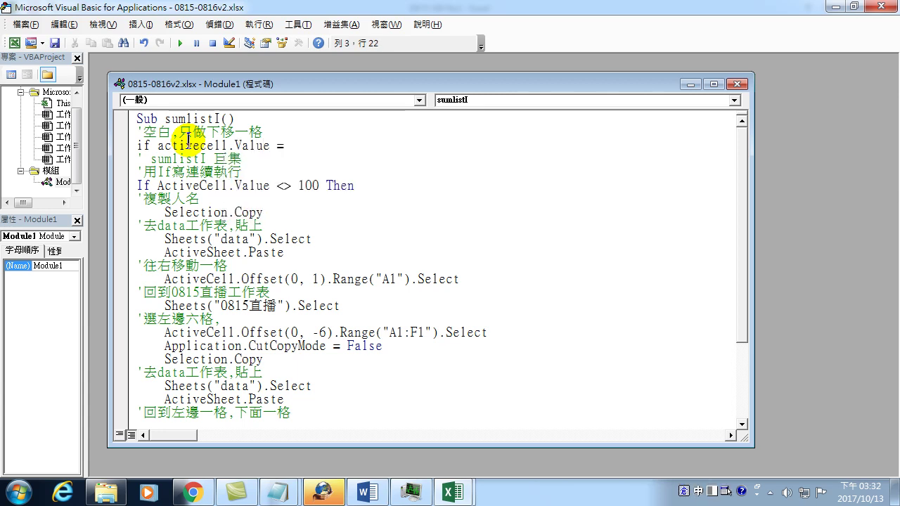
pyautogui.write(' ""')
pyautogui.write(' then')
pyautogui.hotkey('ctrl', 'space')
pyautogui.write('then')
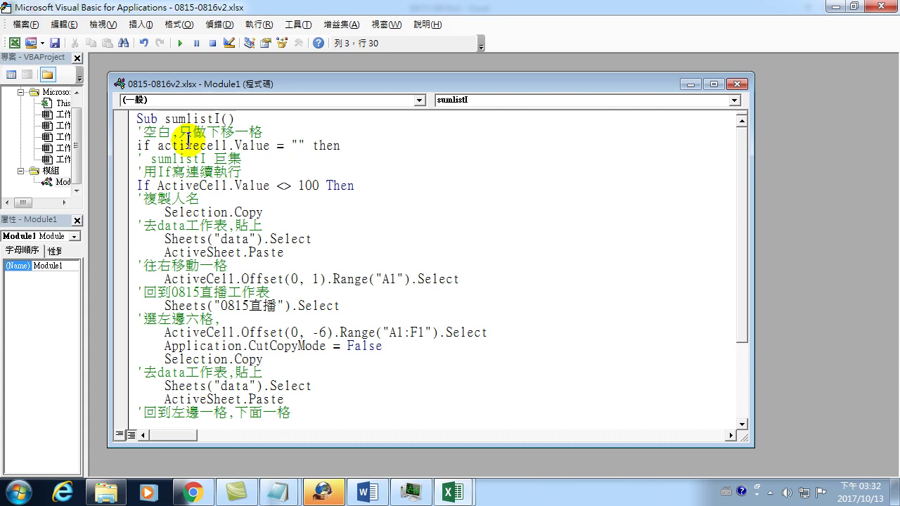
pyautogui.press('Return')
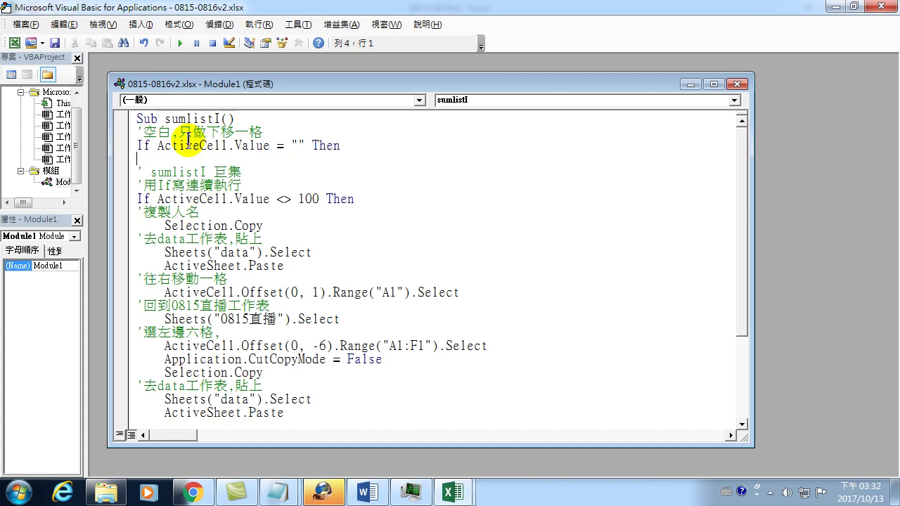
# Close the empty-cell If block with End If.
pyautogui.press('Return')
pyautogui.write('end if')
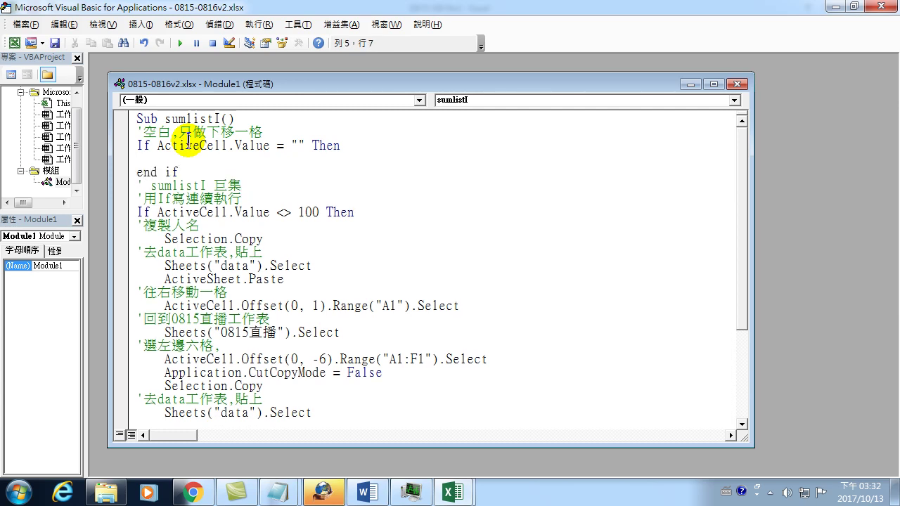
pyautogui.press('Down')
pyautogui.press('Up')
pyautogui.press('Up')
# Copy the ActiveCell.Offset(1, -1).Range("A1").Select line into the empty If block.
pyautogui.scroll(-3, 186, 345)
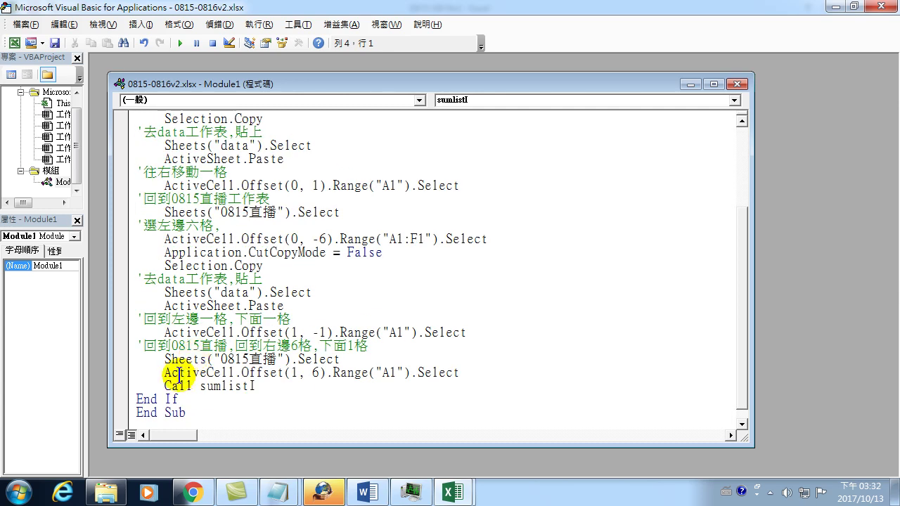
pyautogui.click(166, 373)
pyautogui.moveTo(166, 333); pyautogui.dragTo(391, 335)
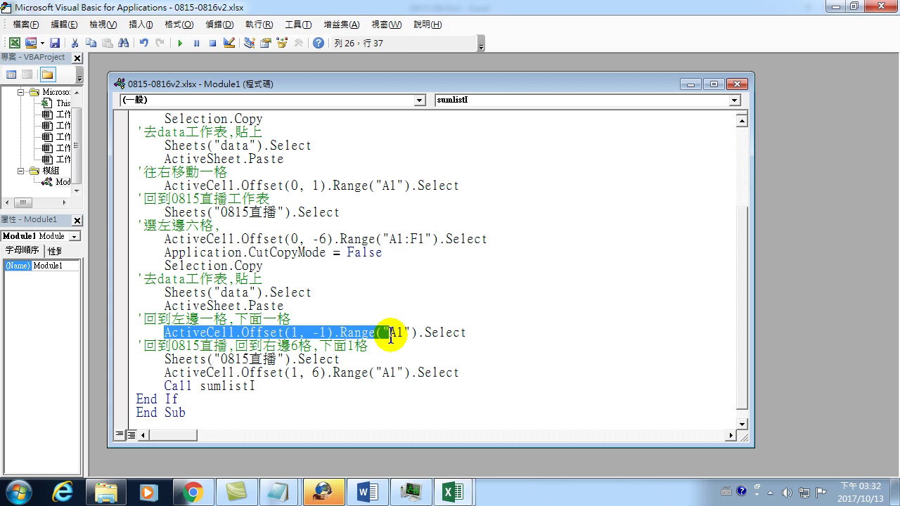
pyautogui.moveTo(390, 336); pyautogui.dragTo(466, 335)
pyautogui.hotkey('ctrl', 'c')
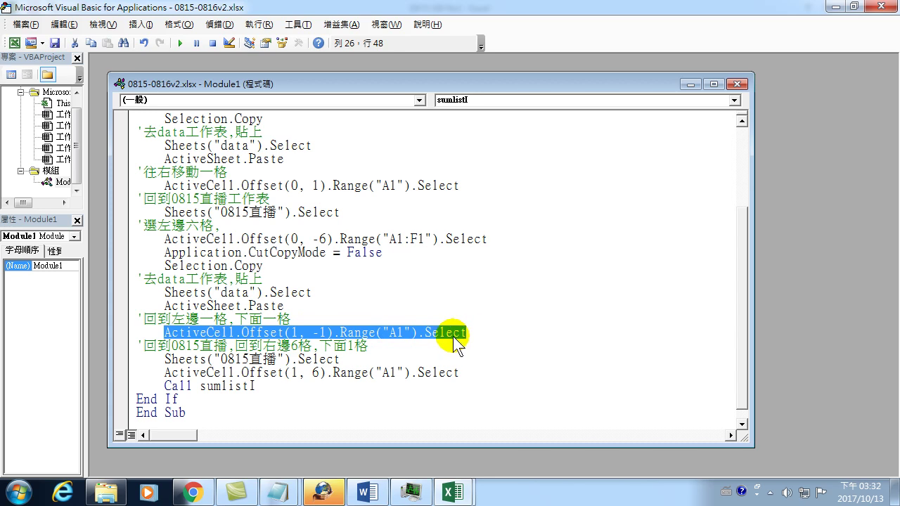
pyautogui.click(220, 159)
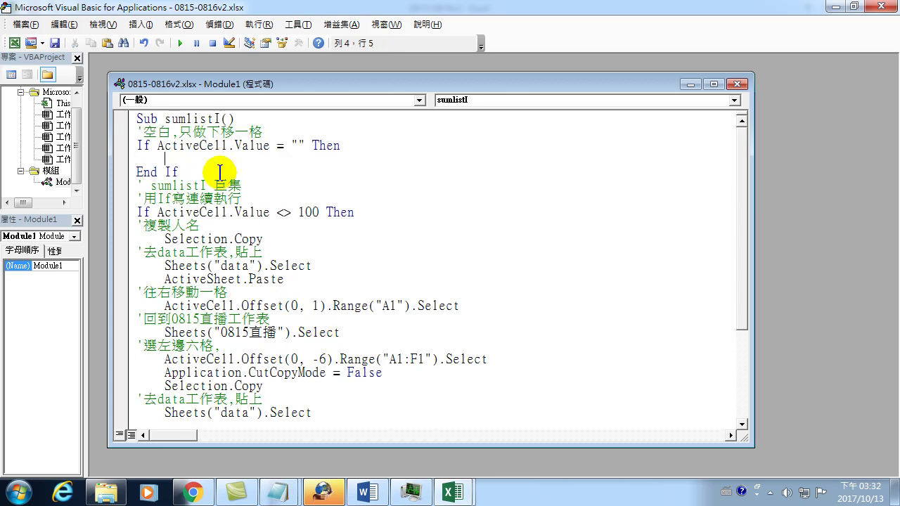
pyautogui.hotkey('ctrl', 'v')
# Change the pasted line's column offset from -1 to 0, giving Offset(1, 0).
pyautogui.click(492, 164)
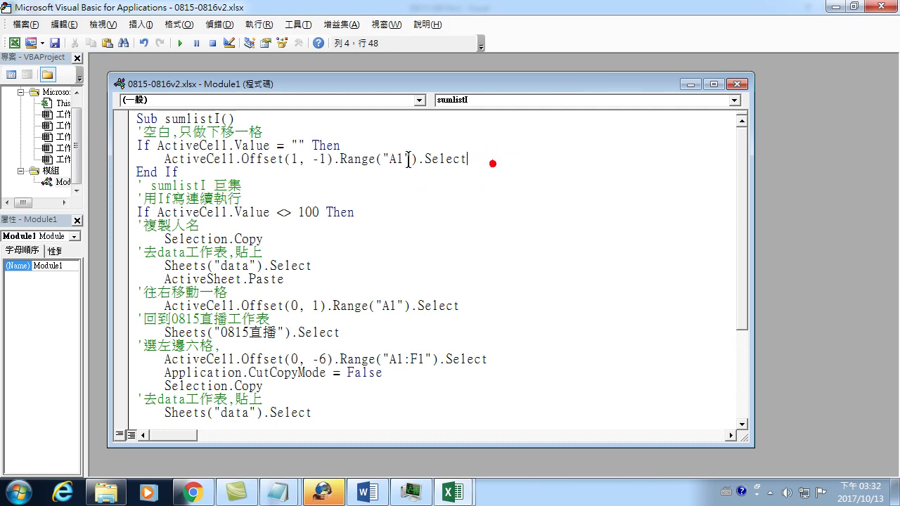
pyautogui.click(294, 159)
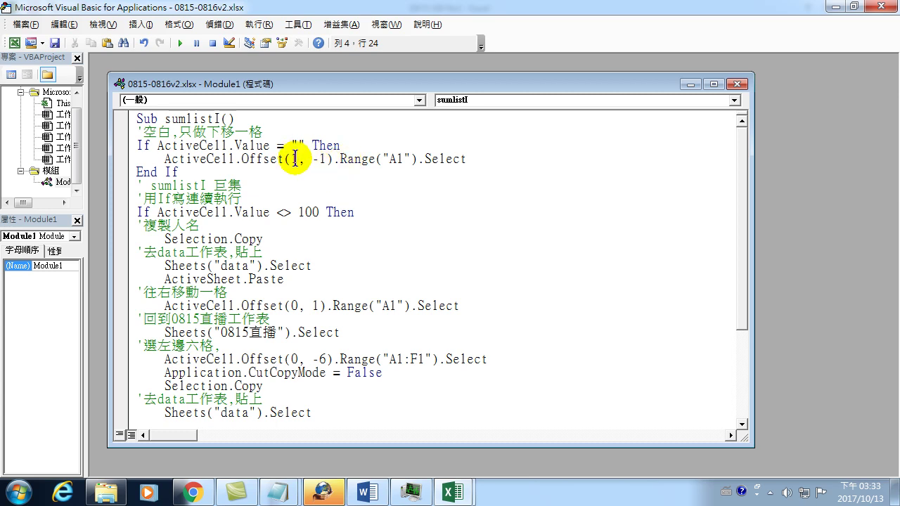
pyautogui.doubleClick(317, 159)
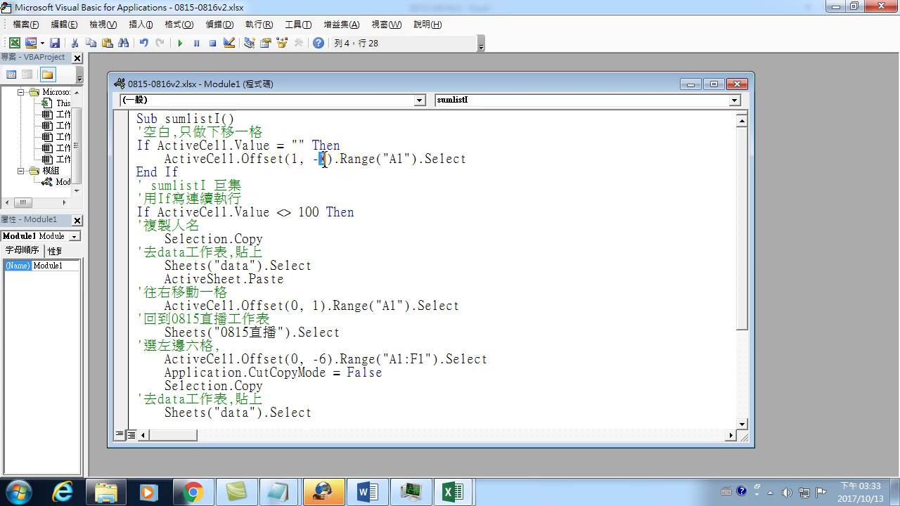
pyautogui.press('BackSpace')
pyautogui.press('BackSpace')
pyautogui.write('0')
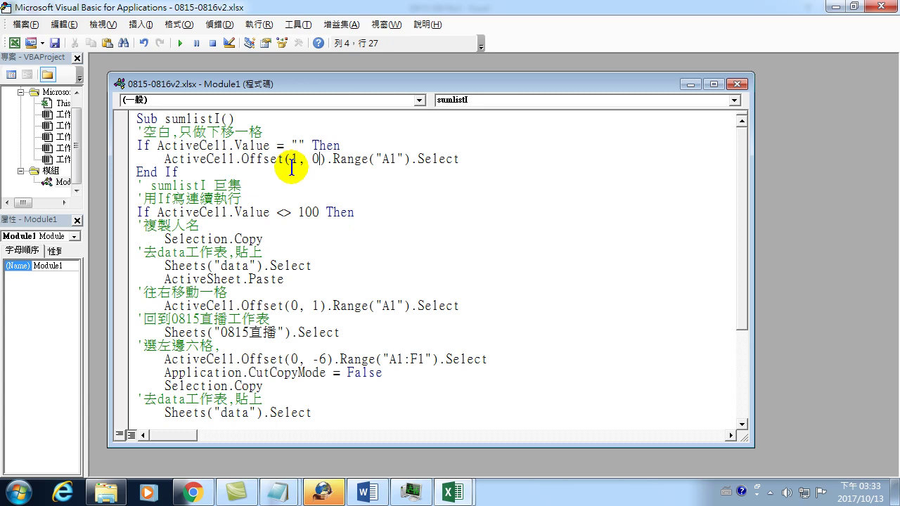
pyautogui.click(478, 160)
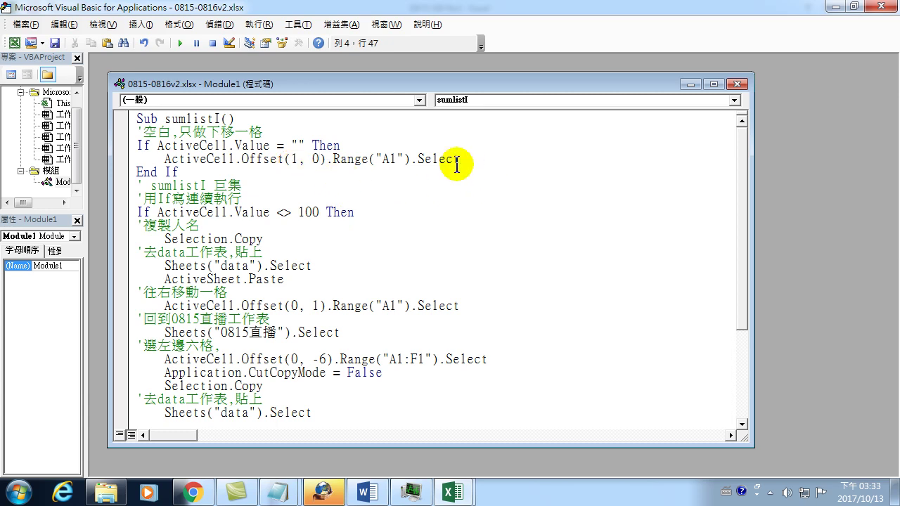
# Add Call sumlistI below the Offset(1, 0) line and close the VBA editor.
pyautogui.press('Return')
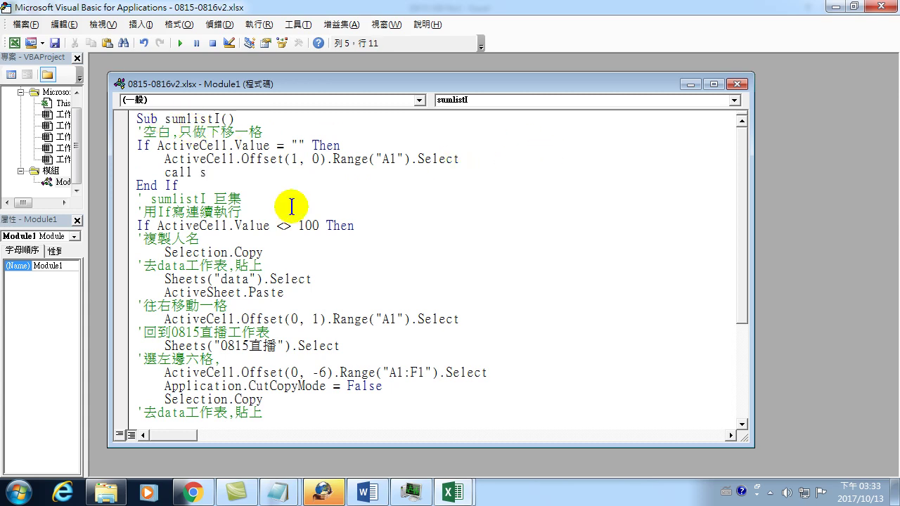
pyautogui.write('call sumlistI')
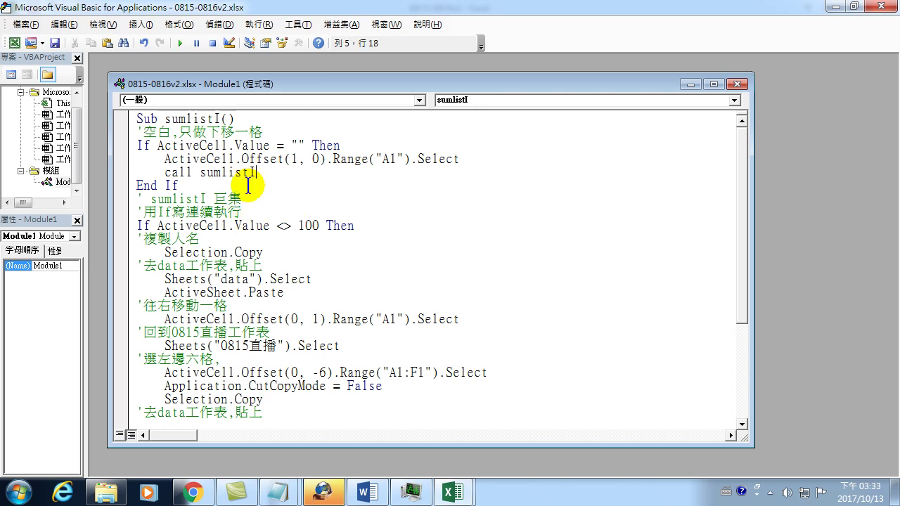
pyautogui.click(270, 198)
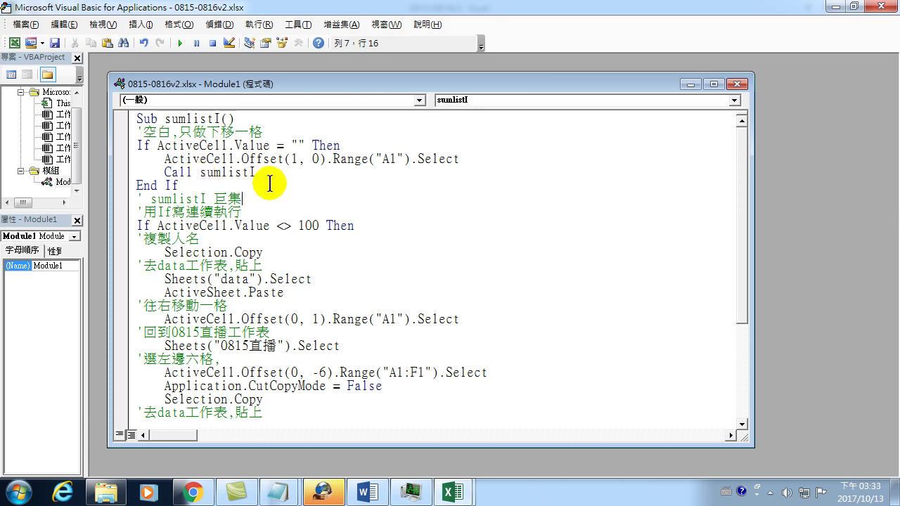
pyautogui.click(880, 6)
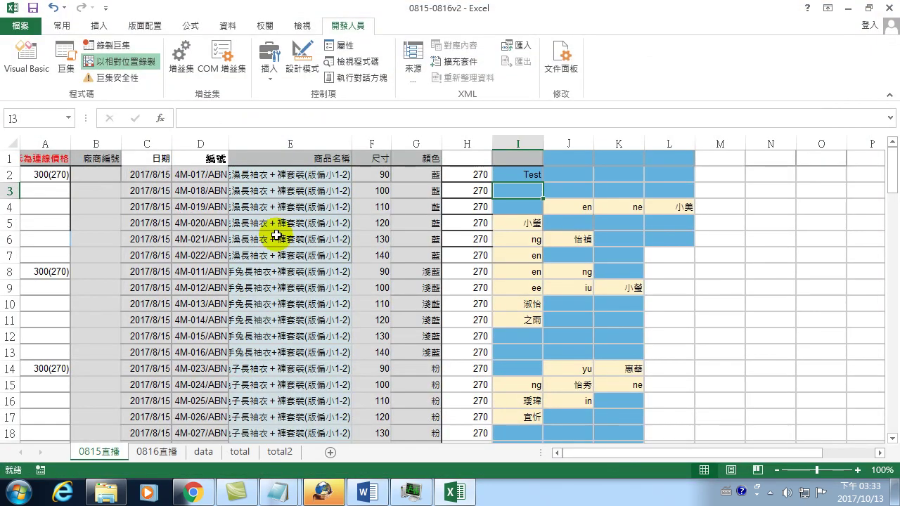
# Delete rows 2–109 on the data sheet, keeping only the header, then return to 0815直播.
pyautogui.click(213, 453)
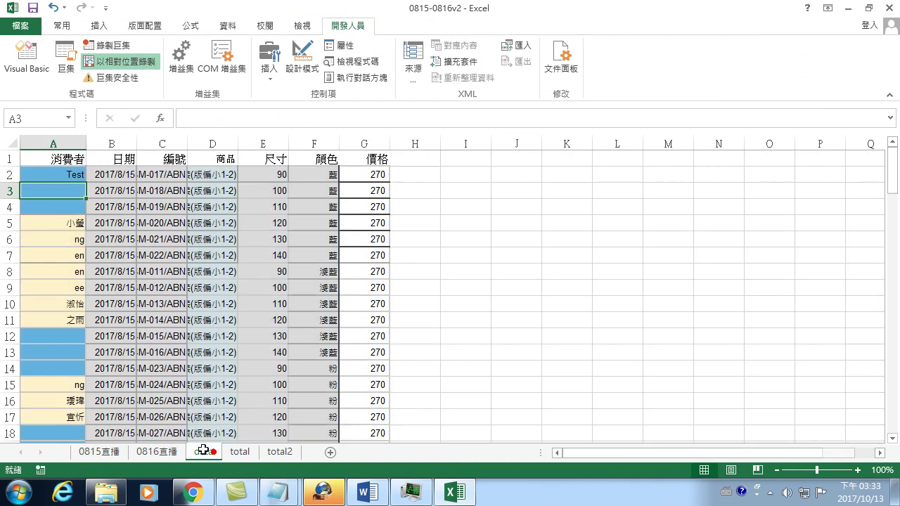
pyautogui.moveTo(12, 173)
pyautogui.mouseDown()
pyautogui.moveTo(83, 503)
pyautogui.moveTo(111, 406)
pyautogui.moveTo(112, 419)
pyautogui.mouseUp()
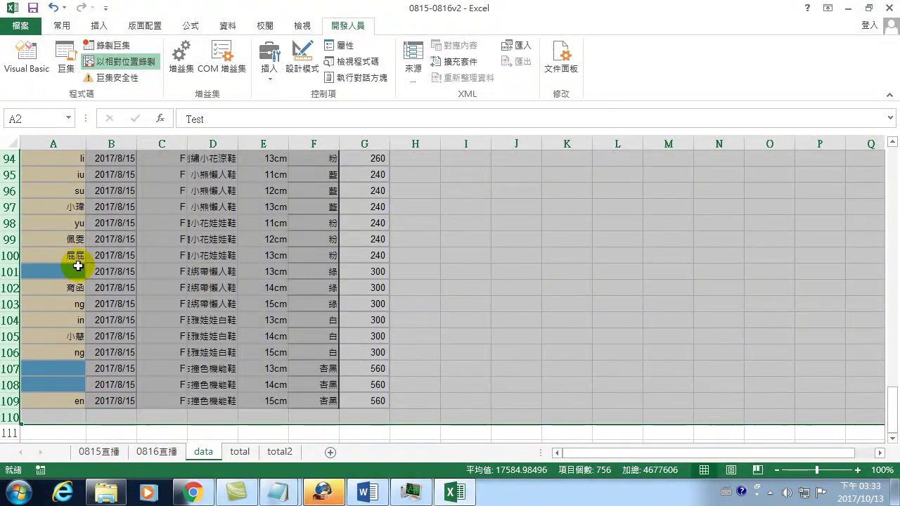
pyautogui.scroll(6, 76, 262)
pyautogui.scroll(4, 74, 258)
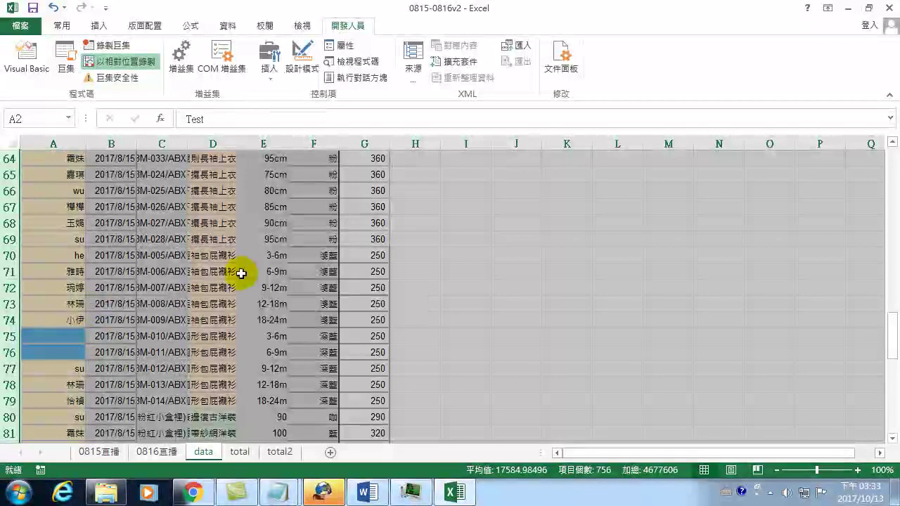
pyautogui.rightClick(245, 275)
pyautogui.click(272, 175)
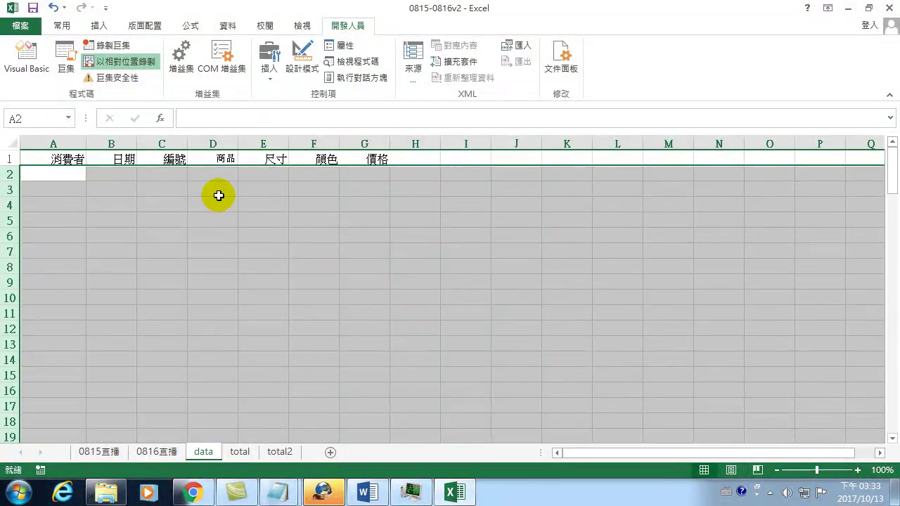
pyautogui.click(66, 174)
pyautogui.click(99, 453)
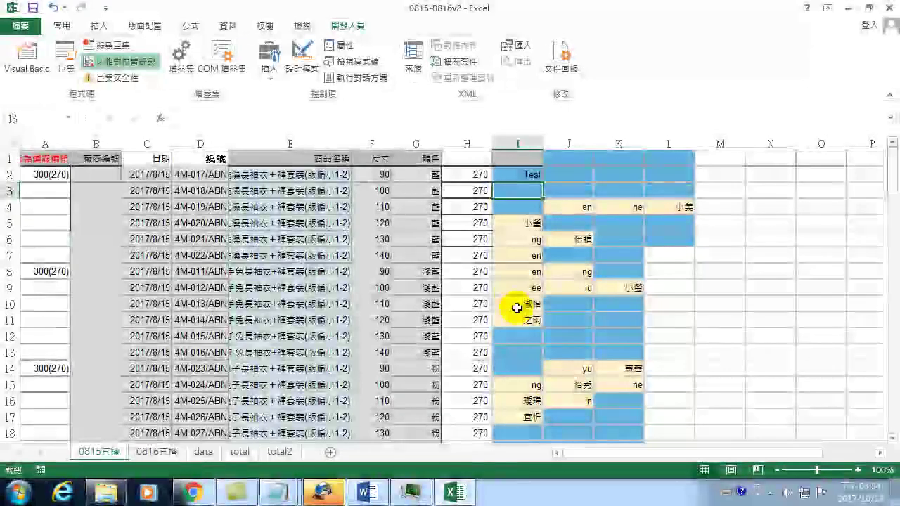
# Starting at cell I2 on 0815直播, confirm the data sheet is empty and run sumlistI.
pyautogui.click(522, 176)
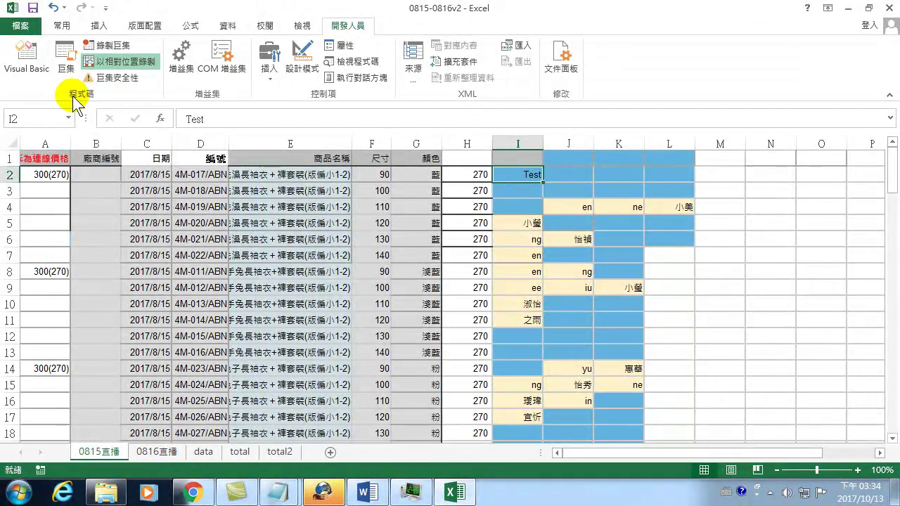
pyautogui.click(65, 55)
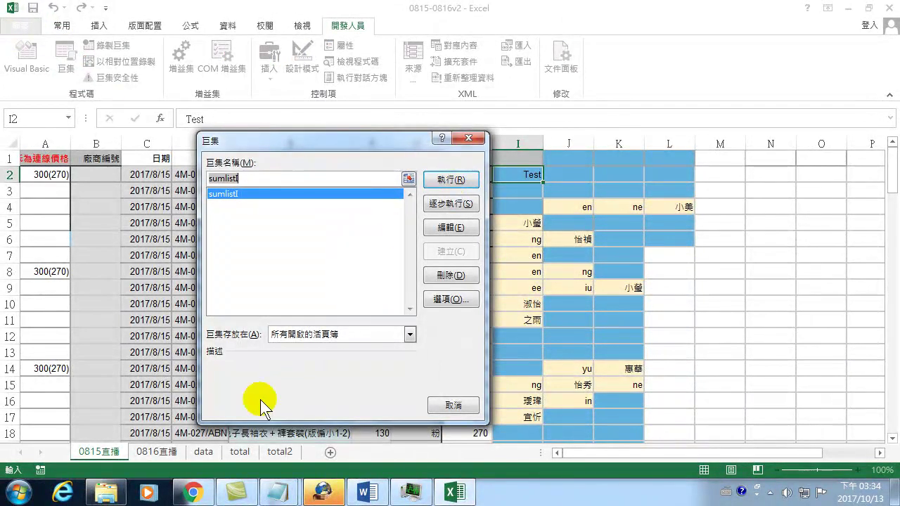
pyautogui.click(452, 406)
pyautogui.click(204, 454)
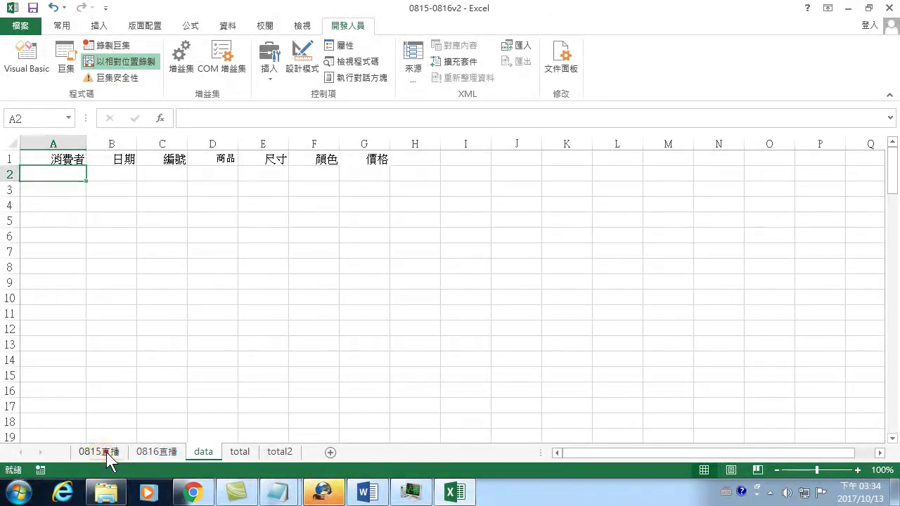
pyautogui.click(106, 454)
pyautogui.click(66, 59)
pyautogui.click(455, 181)
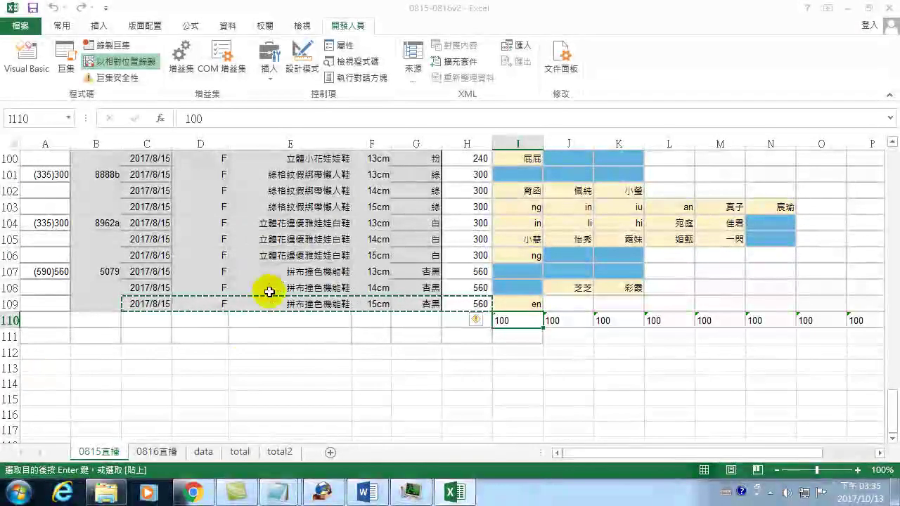
# Show the data sheet scrolled to row 1, with copied rows starting from Test in A2.
pyautogui.click(201, 454)
pyautogui.scroll(3, 45, 237)
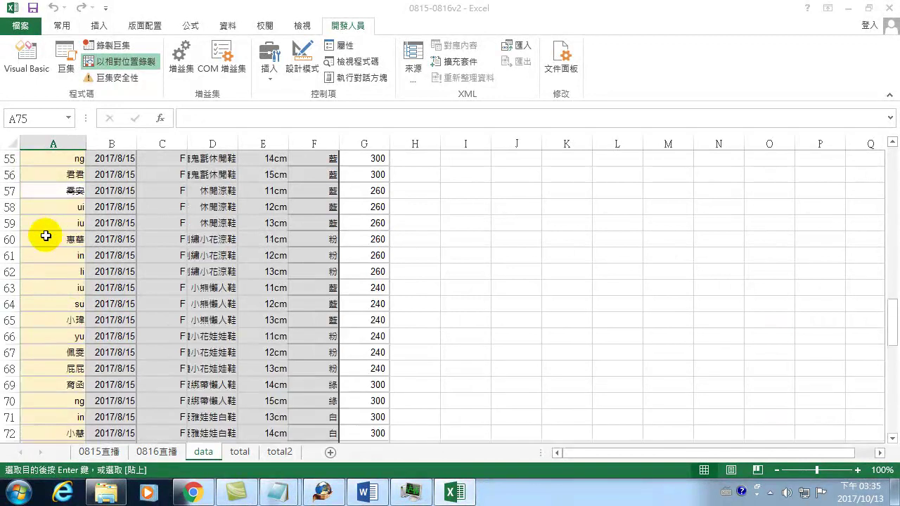
pyautogui.scroll(8, 45, 236)
pyautogui.scroll(6, 45, 233)
pyautogui.scroll(4, 44, 230)
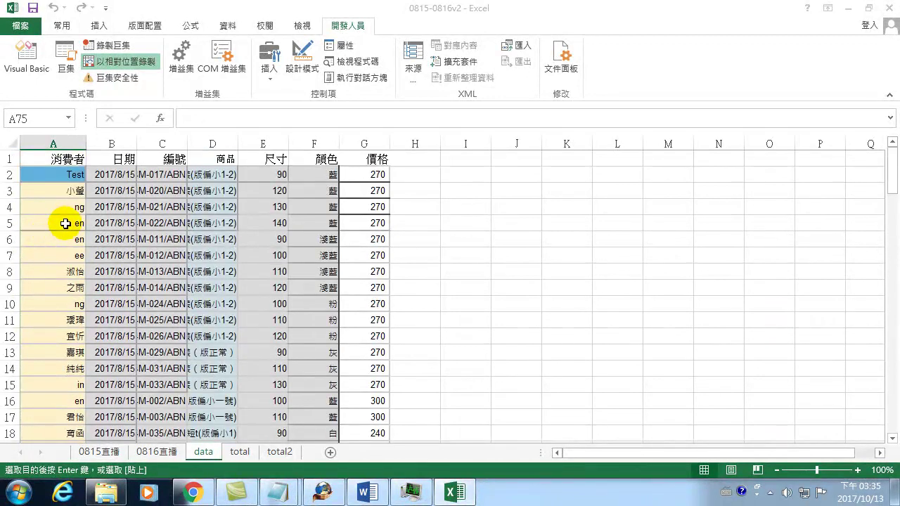